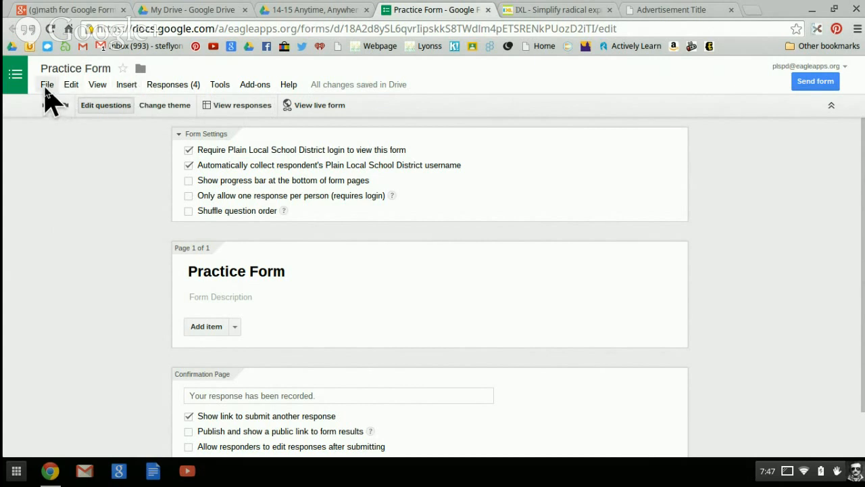
Search the form add-ons gallery for "gmath".
{"action": "left_click", "coordinate": [250, 88]}
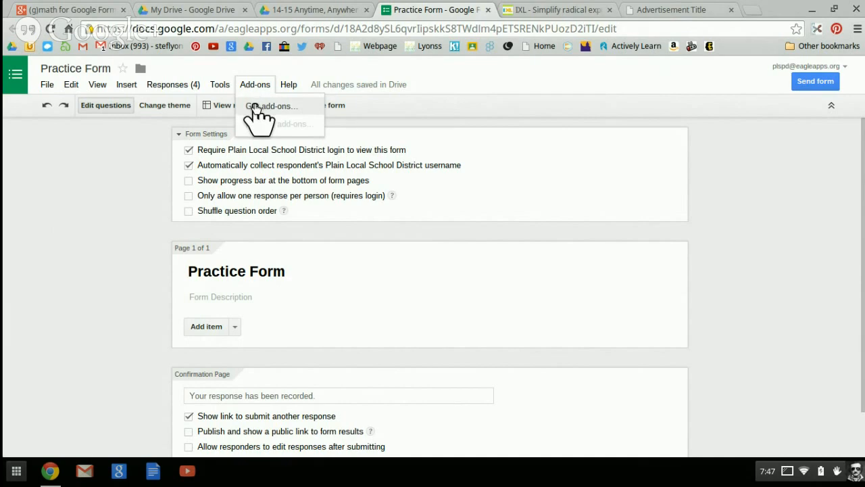
{"action": "left_click", "coordinate": [257, 112]}
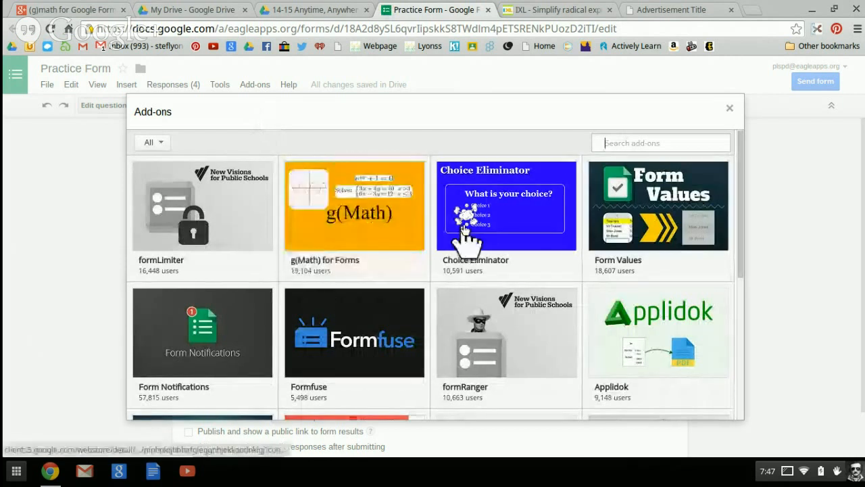
{"action": "mouse_move", "coordinate": [368, 229]}
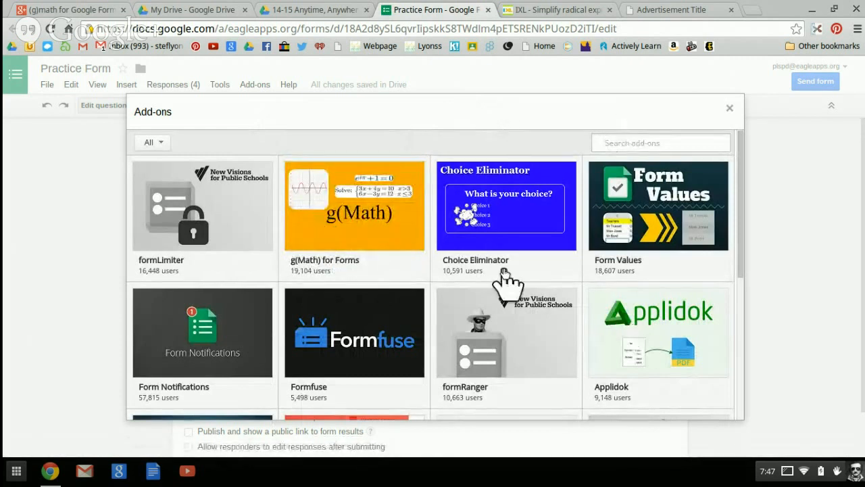
{"action": "left_click", "coordinate": [626, 140]}
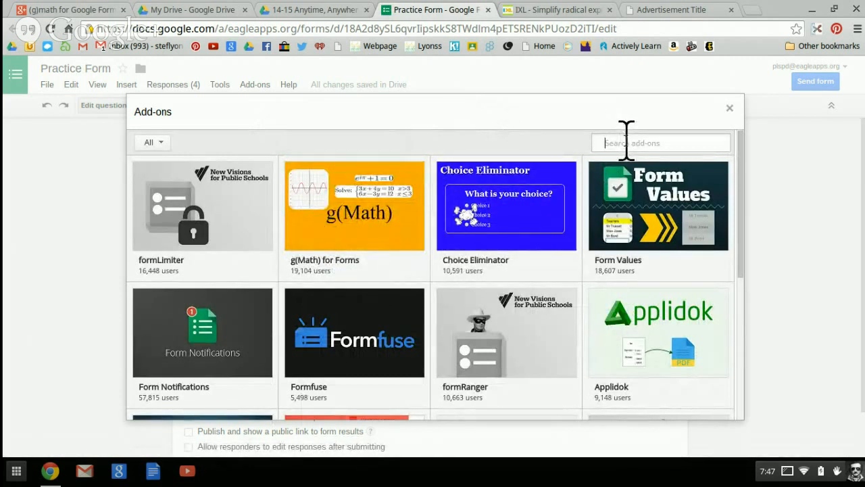
{"action": "type", "text": "gma"}
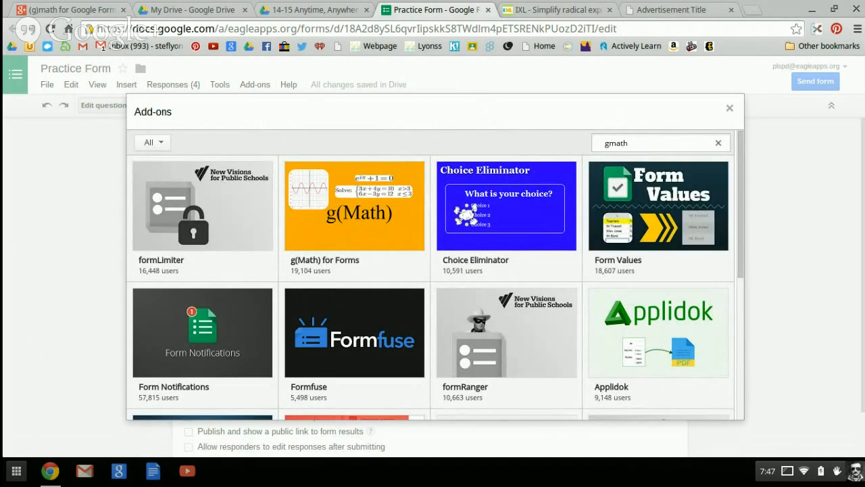
{"action": "type", "text": "th"}
{"action": "key", "text": "Return"}
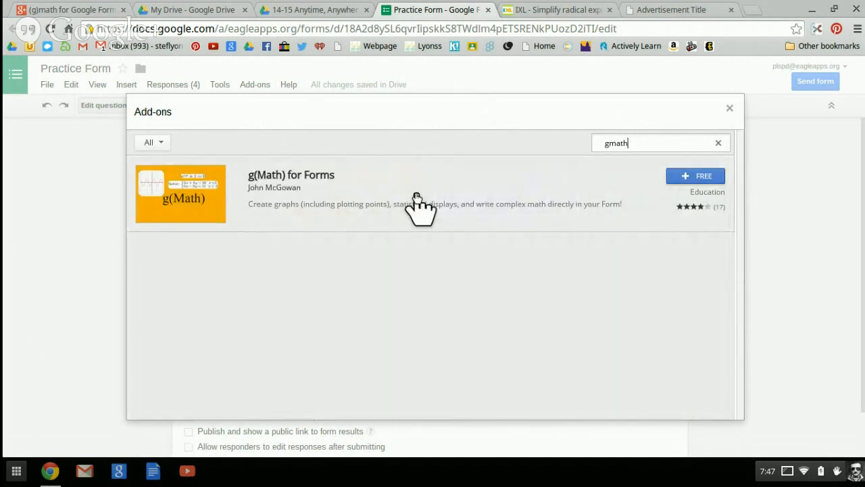
Install the free g(Math) for Forms add-on, accept its permission request and dismiss its introductory note.
{"action": "left_click", "coordinate": [691, 177]}
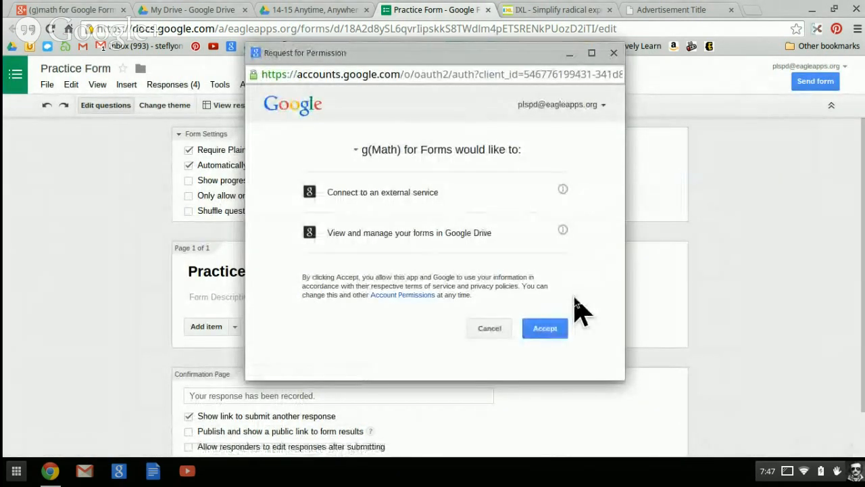
{"action": "left_click", "coordinate": [545, 329]}
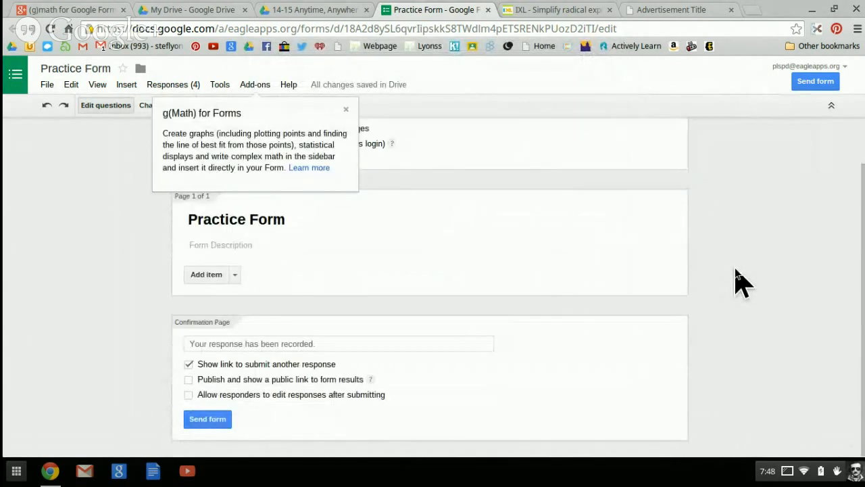
{"action": "left_click", "coordinate": [345, 109]}
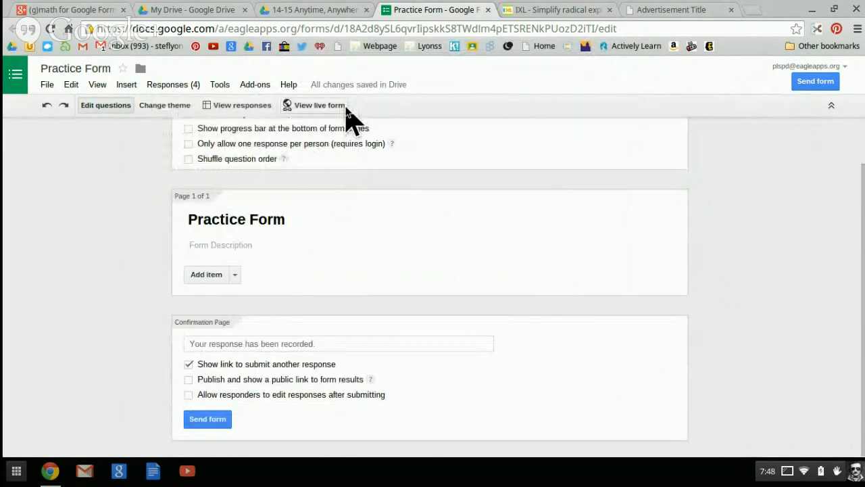
{"action": "scroll", "coordinate": [683, 185], "scroll_direction": "up", "scroll_amount": 1}
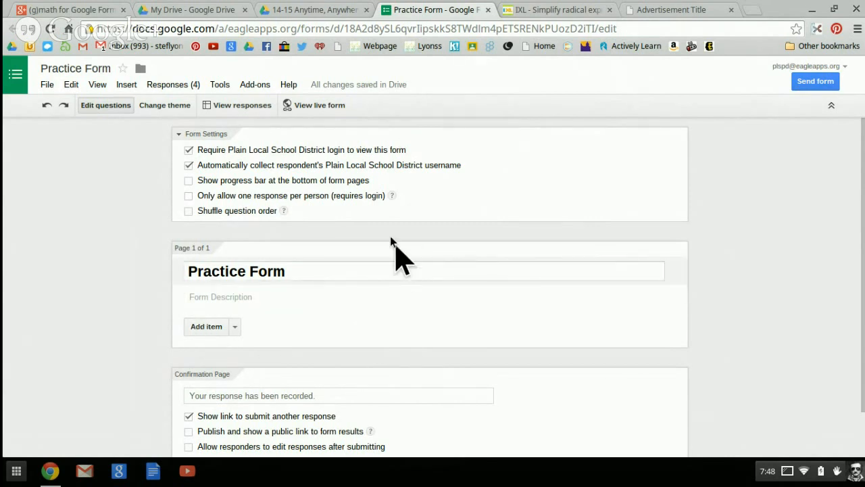
Open g(Math)'s tool for creating math expressions and clear the sample LaTeX.
{"action": "left_click", "coordinate": [256, 87]}
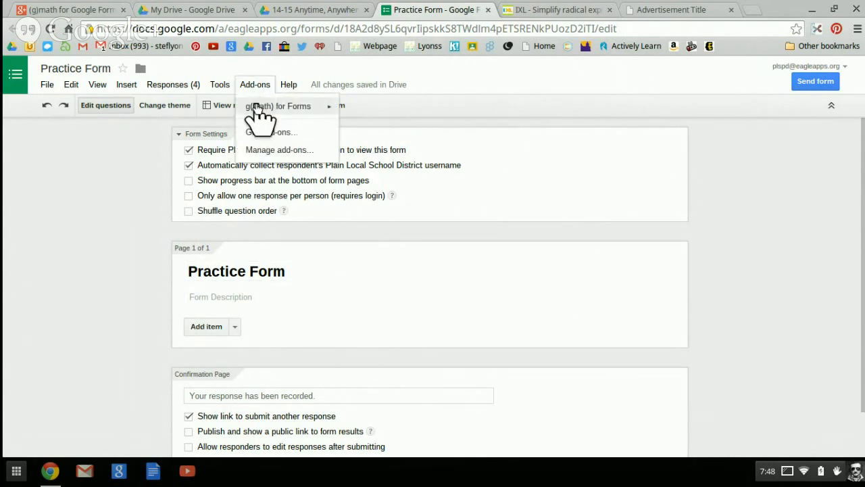
{"action": "mouse_move", "coordinate": [257, 110]}
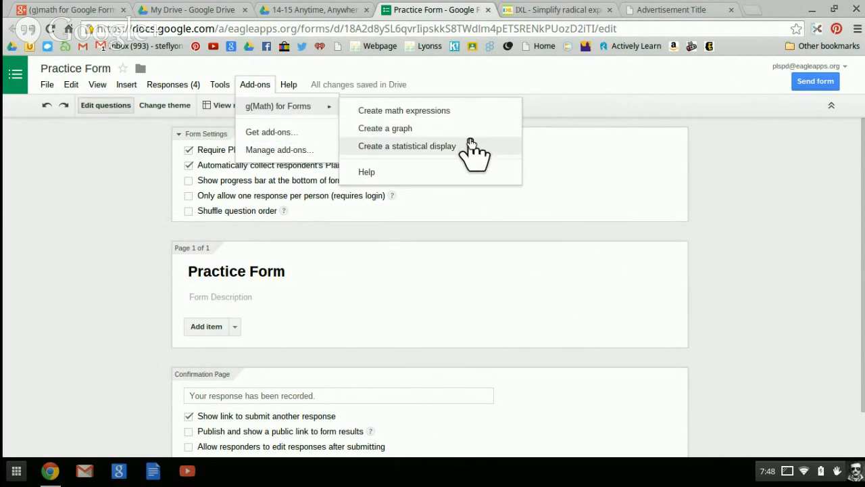
{"action": "left_click", "coordinate": [455, 112]}
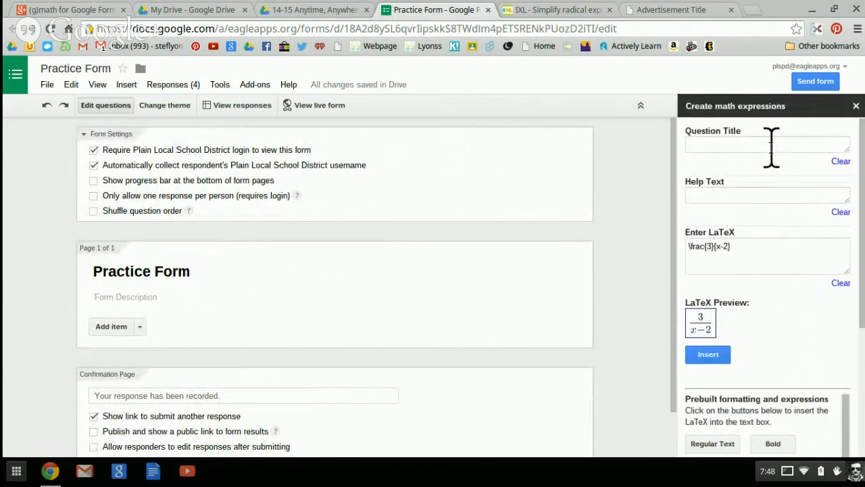
{"action": "scroll", "coordinate": [815, 293], "scroll_direction": "down", "scroll_amount": 1}
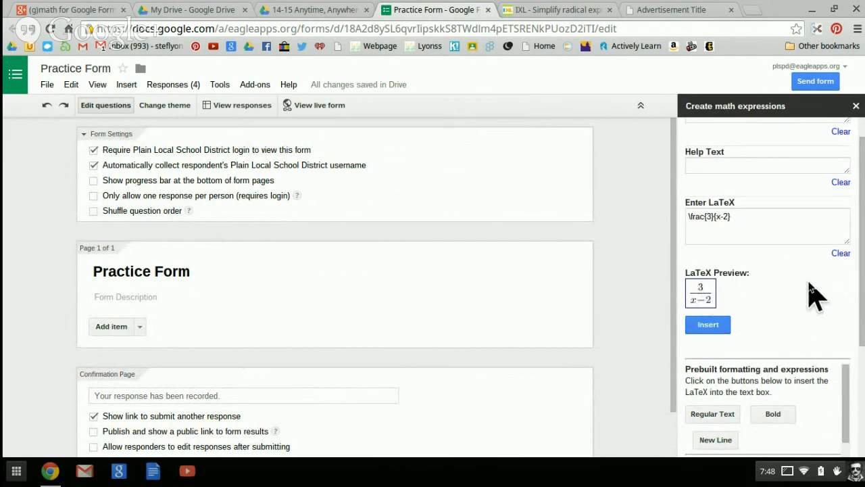
{"action": "left_click", "coordinate": [841, 254]}
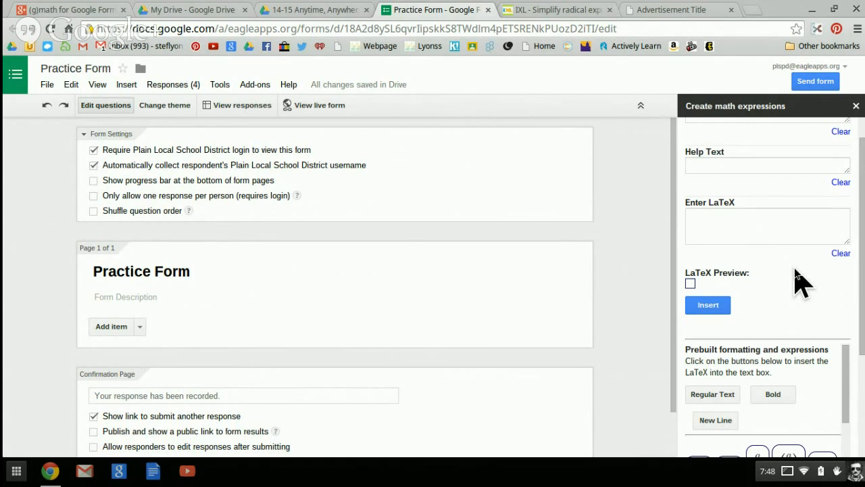
Enter "1. Simplify the radical expression." as the question title.
{"action": "scroll", "coordinate": [801, 283], "scroll_direction": "up", "scroll_amount": 1}
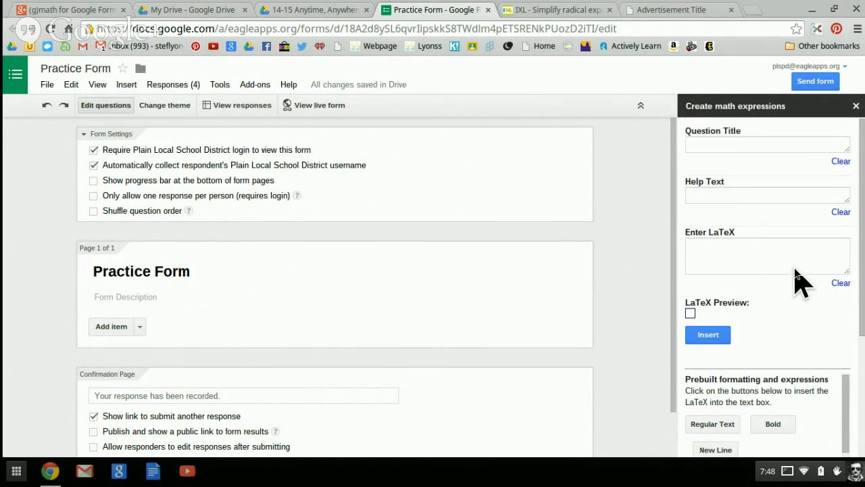
{"action": "left_click", "coordinate": [727, 143]}
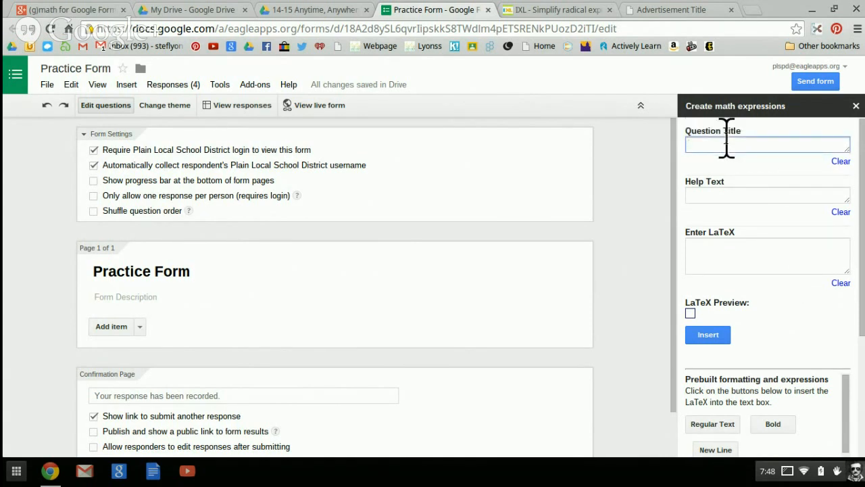
{"action": "type", "text": "1. Simplify the radical expression."}
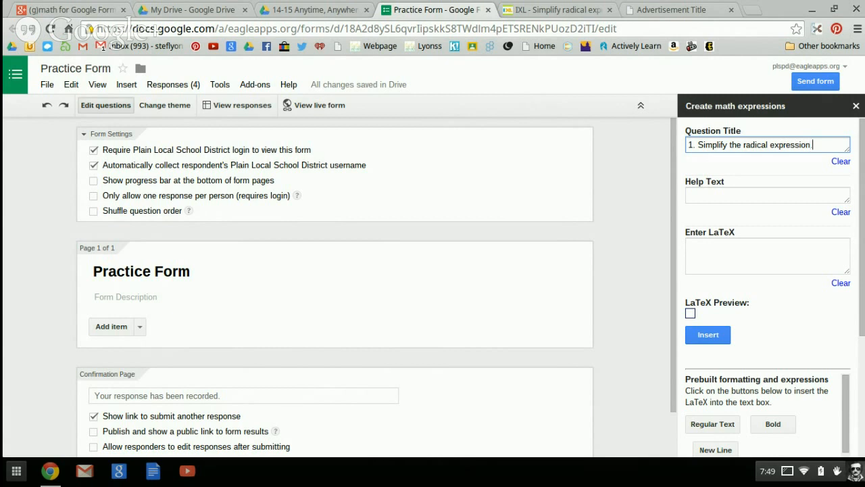
Add the prebuilt nth-root template to the empty LaTeX expression.
{"action": "left_click", "coordinate": [744, 258]}
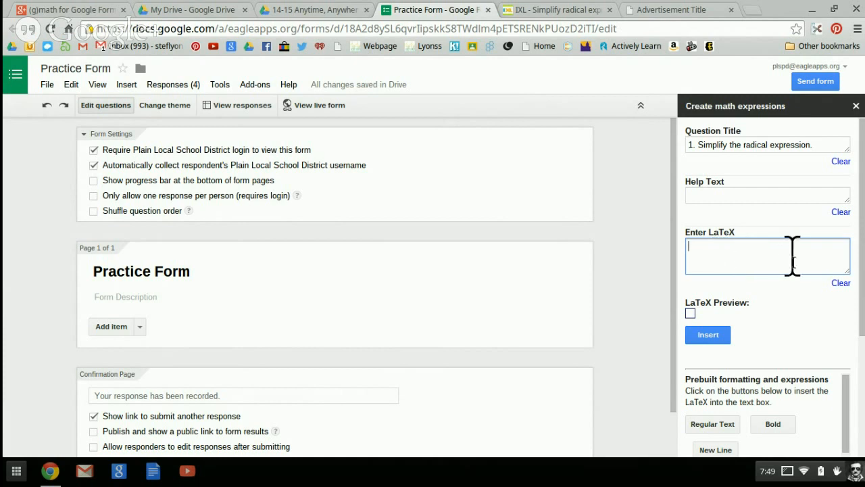
{"action": "scroll", "coordinate": [833, 352], "scroll_direction": "down", "scroll_amount": 1}
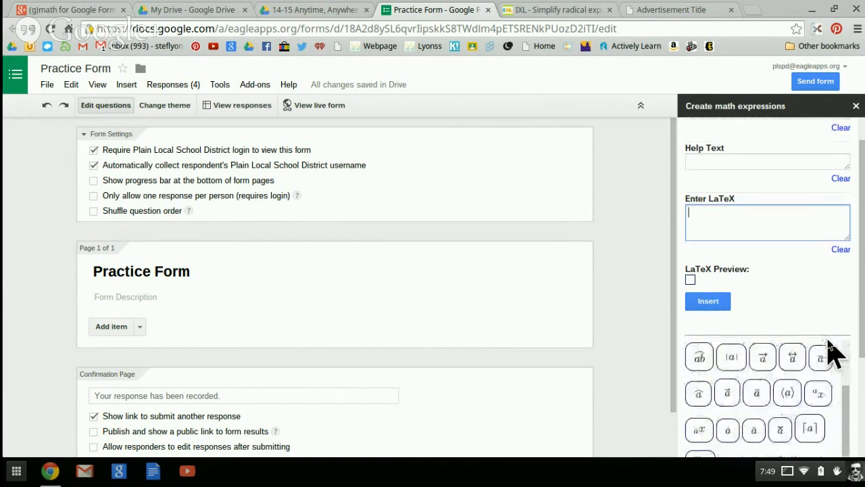
{"action": "scroll", "coordinate": [852, 368], "scroll_direction": "down", "scroll_amount": 2}
{"action": "scroll", "coordinate": [852, 369], "scroll_direction": "down", "scroll_amount": 6}
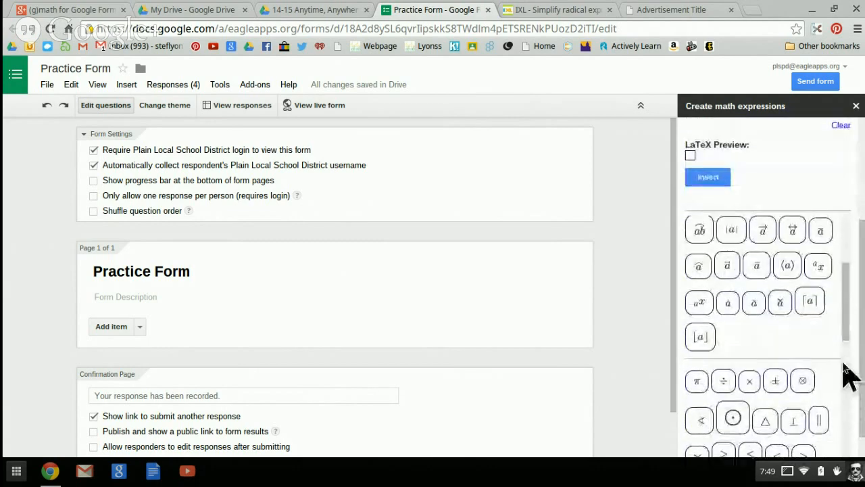
{"action": "scroll", "coordinate": [838, 352], "scroll_direction": "down", "scroll_amount": 5}
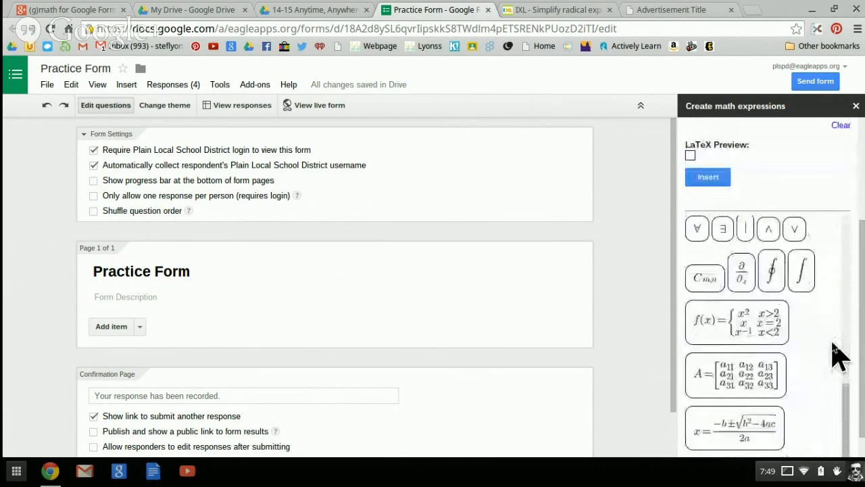
{"action": "scroll", "coordinate": [838, 352], "scroll_direction": "up", "scroll_amount": 8}
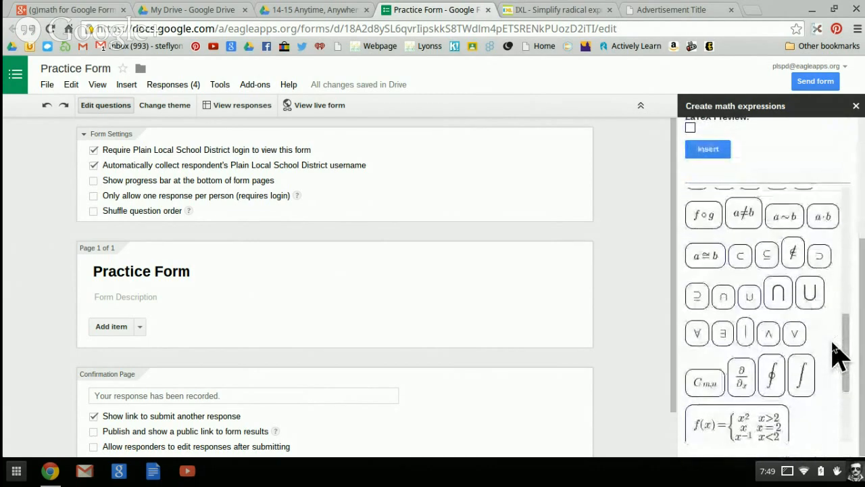
{"action": "scroll", "coordinate": [839, 353], "scroll_direction": "up", "scroll_amount": 8}
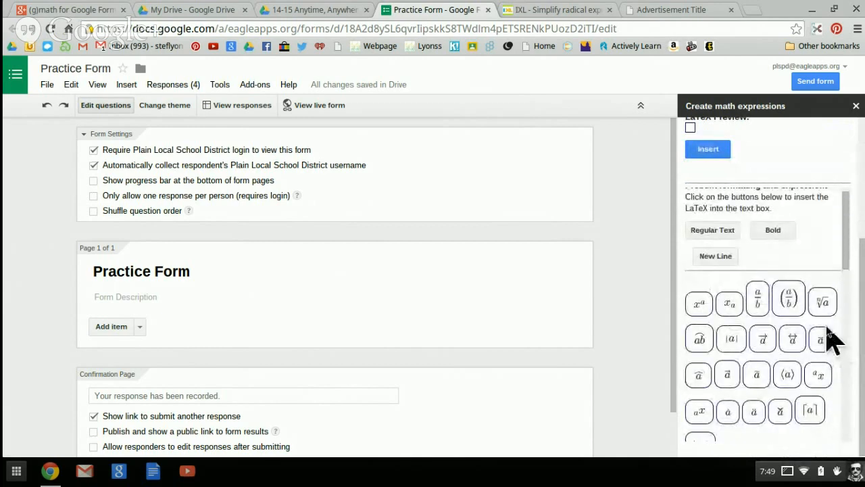
{"action": "left_click", "coordinate": [823, 304]}
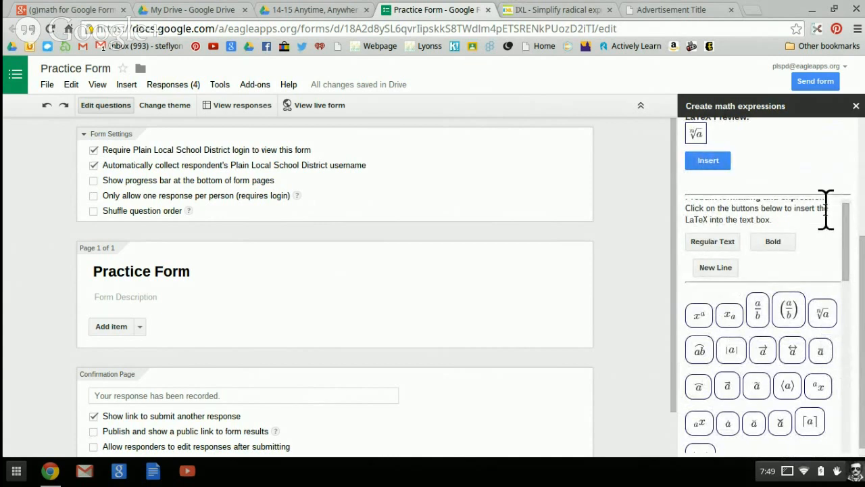
{"action": "scroll", "coordinate": [825, 312], "scroll_direction": "up", "scroll_amount": 2}
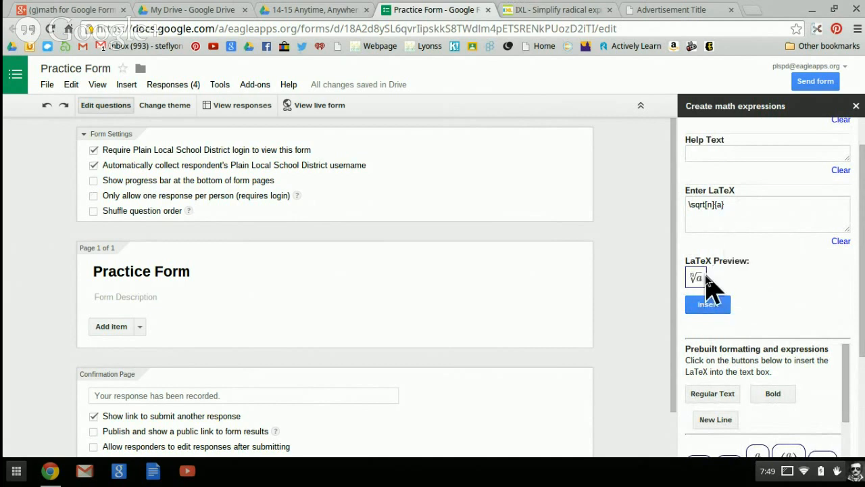
Set the root's index to 3 and its radicand to -216 in the LaTeX.
{"action": "left_click", "coordinate": [712, 206]}
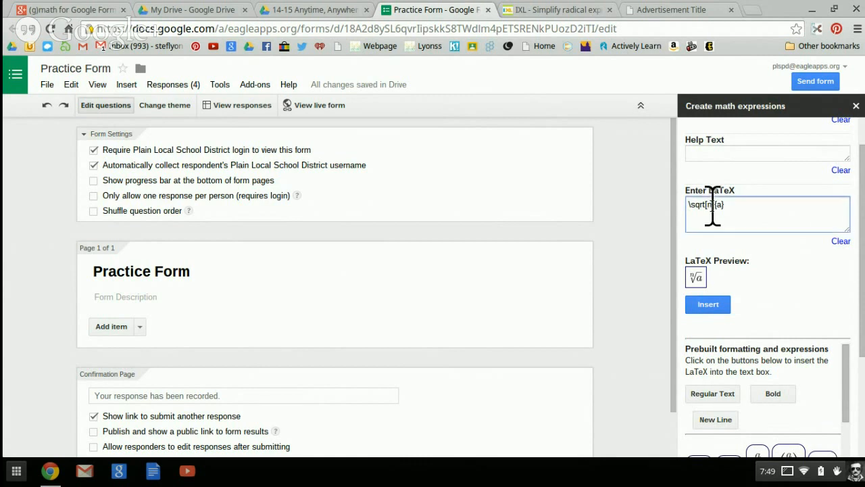
{"action": "key", "text": "BackSpace"}
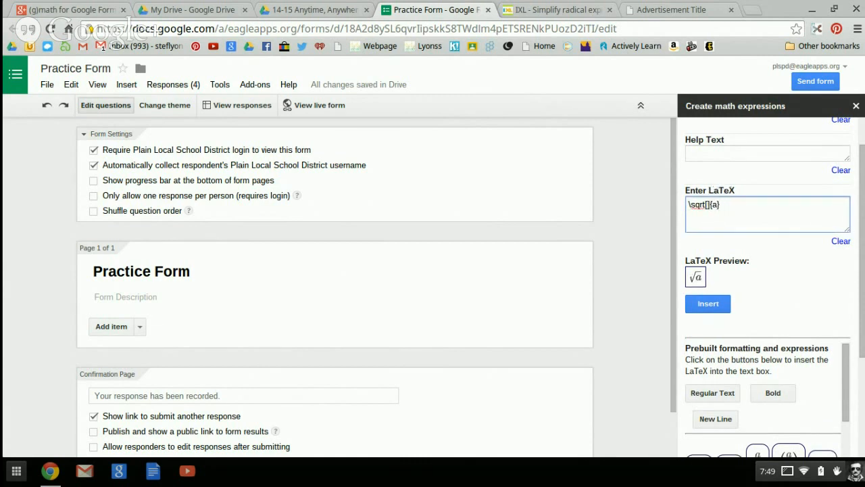
{"action": "type", "text": "3"}
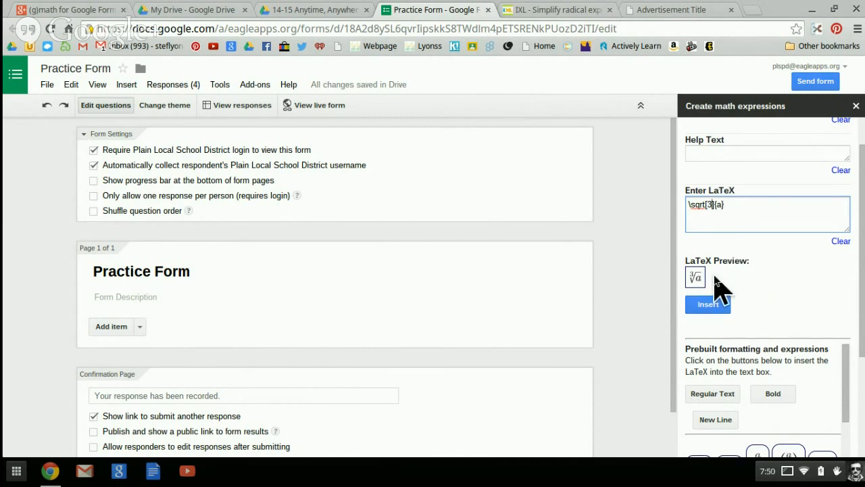
{"action": "left_click", "coordinate": [721, 209]}
{"action": "key", "text": "BackSpace"}
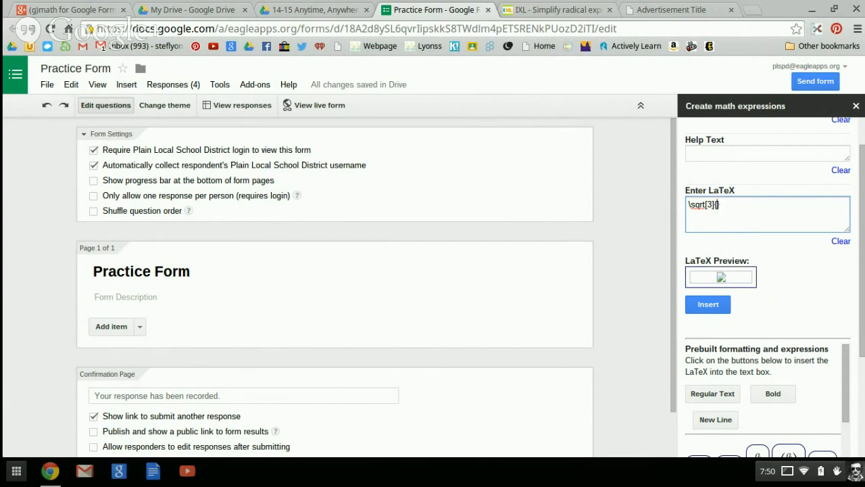
{"action": "type", "text": "-21"}
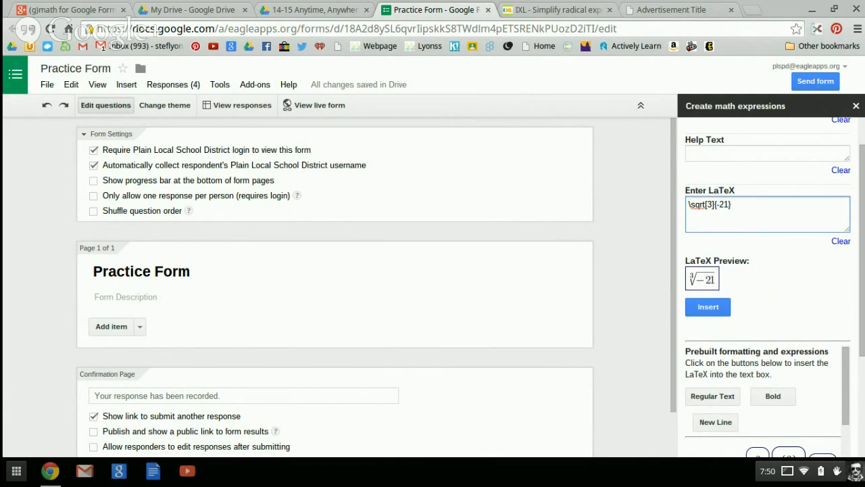
{"action": "type", "text": "6"}
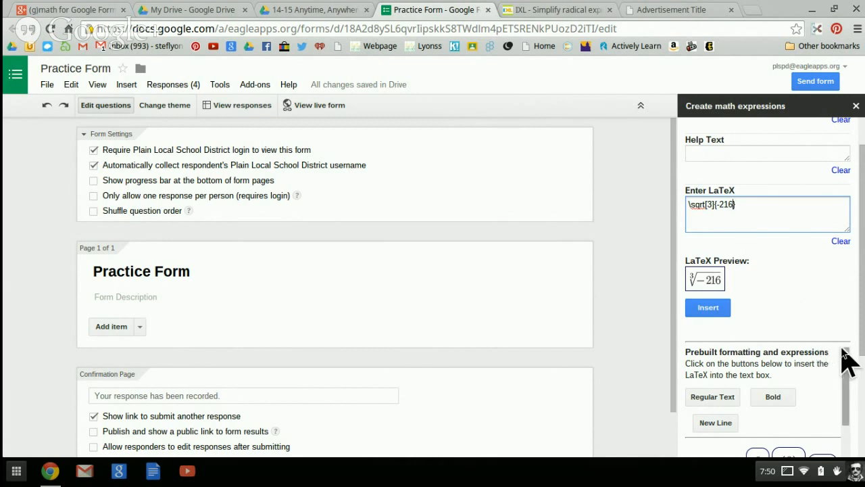
Append x^{6} after the cube root using the prebuilt exponent template, and insert the question into the form.
{"action": "scroll", "coordinate": [856, 377], "scroll_direction": "down", "scroll_amount": 3}
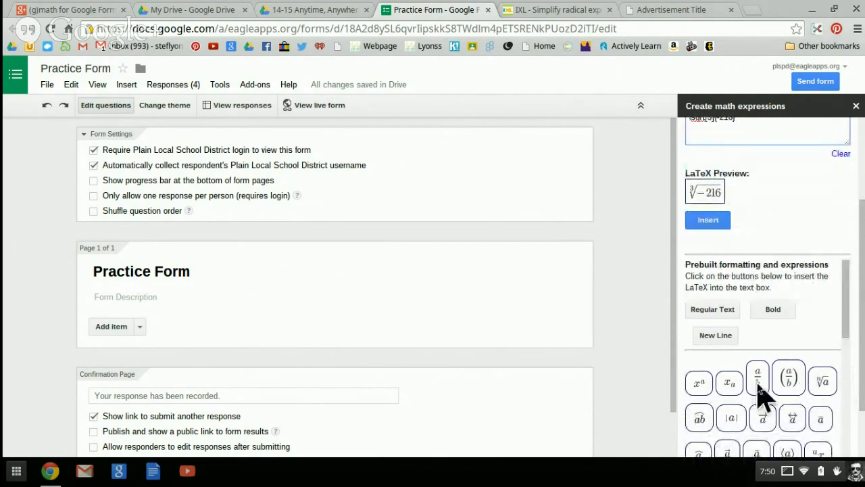
{"action": "left_click", "coordinate": [701, 388]}
{"action": "scroll", "coordinate": [777, 338], "scroll_direction": "up", "scroll_amount": 4}
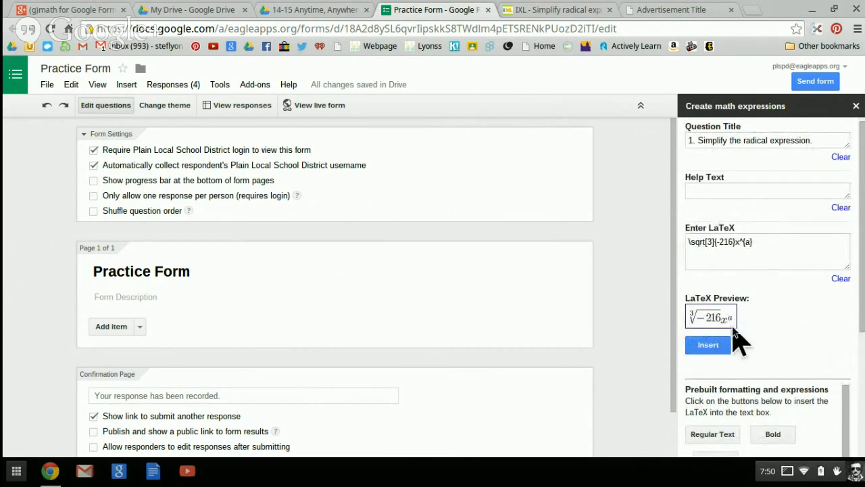
{"action": "left_click", "coordinate": [750, 250]}
{"action": "key", "text": "BackSpace"}
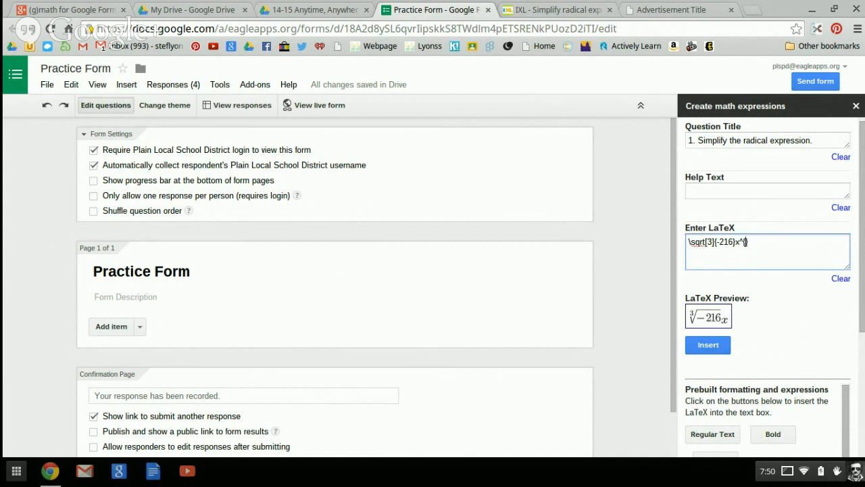
{"action": "type", "text": "6"}
{"action": "left_click", "coordinate": [717, 354]}
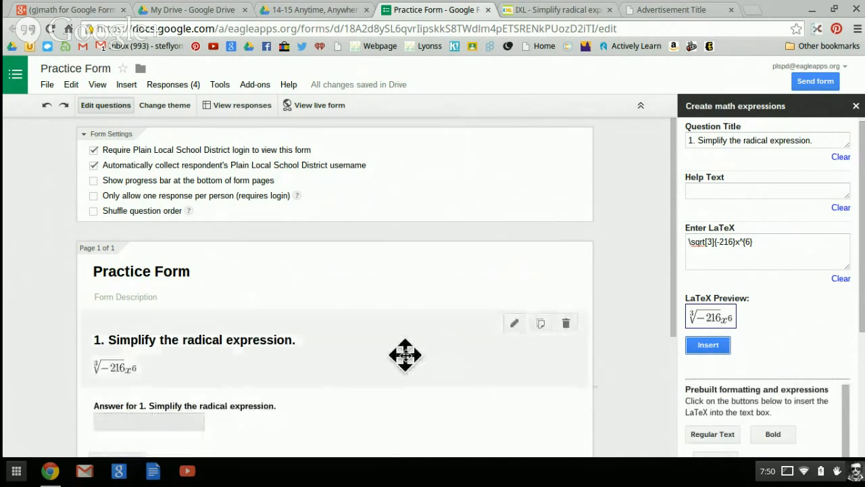
{"action": "scroll", "coordinate": [470, 368], "scroll_direction": "down", "scroll_amount": 2}
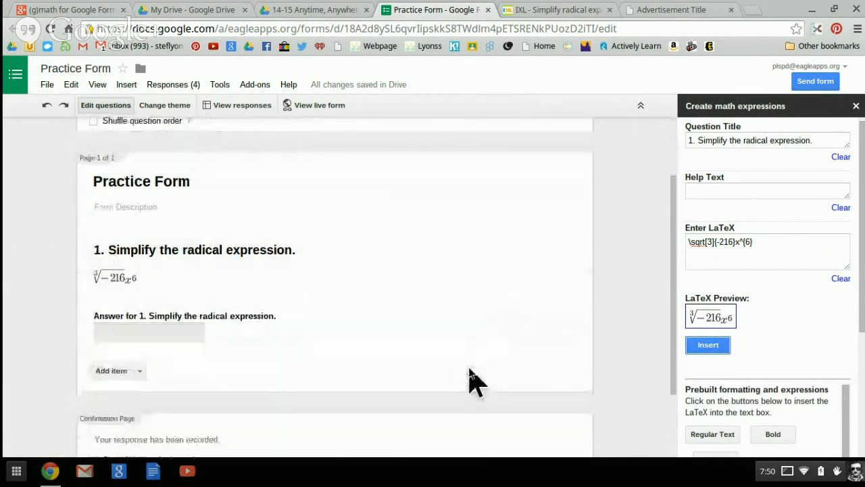